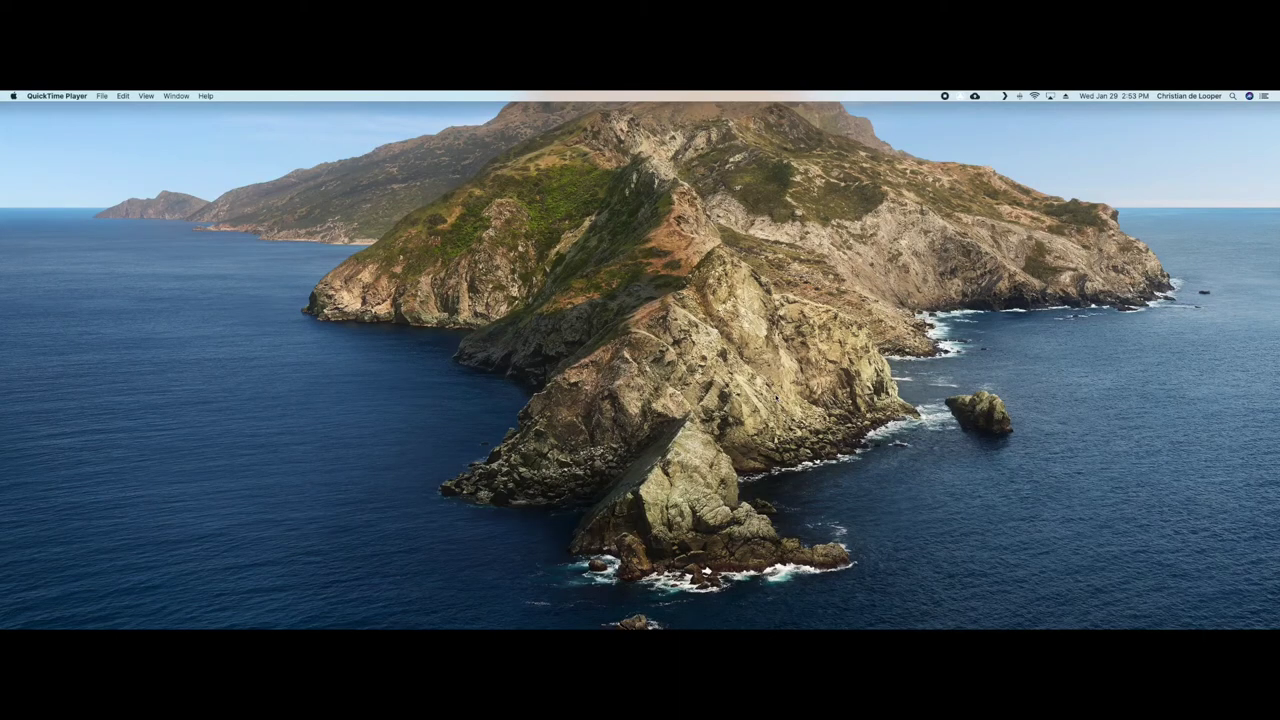
- Open the AirPlay menu in the menu bar to show the iPad as an available display
click(1051, 96)
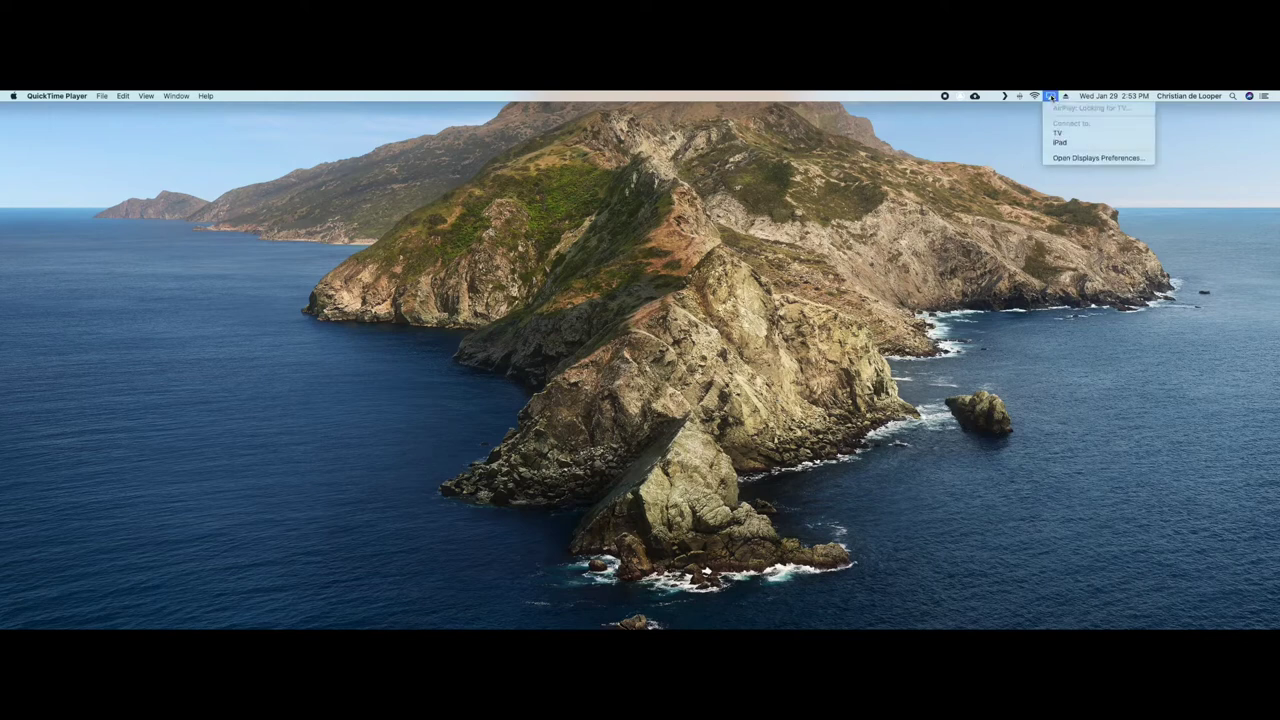